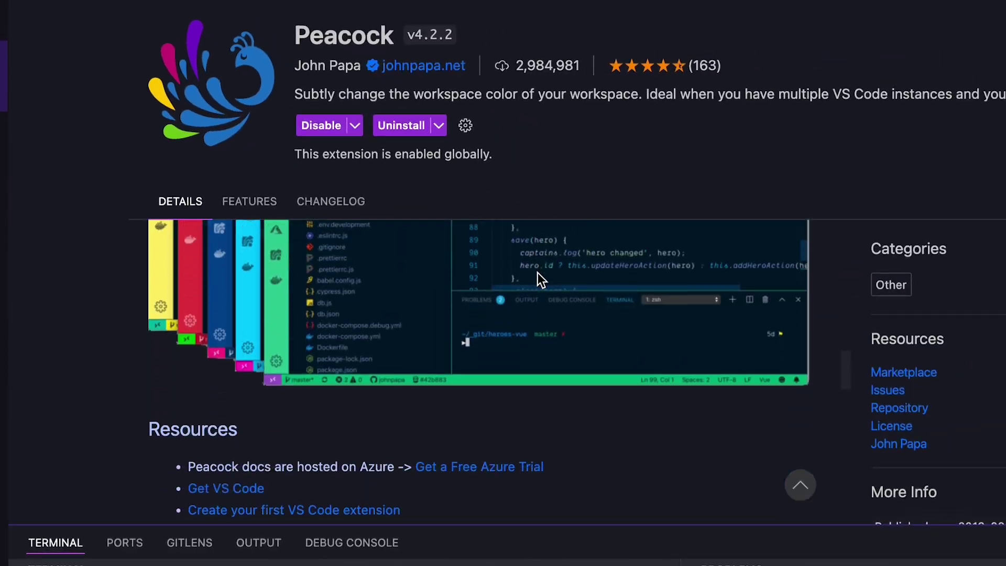
pyautogui.scroll(-10, 538, 273)
pyautogui.scroll(20, 539, 273)
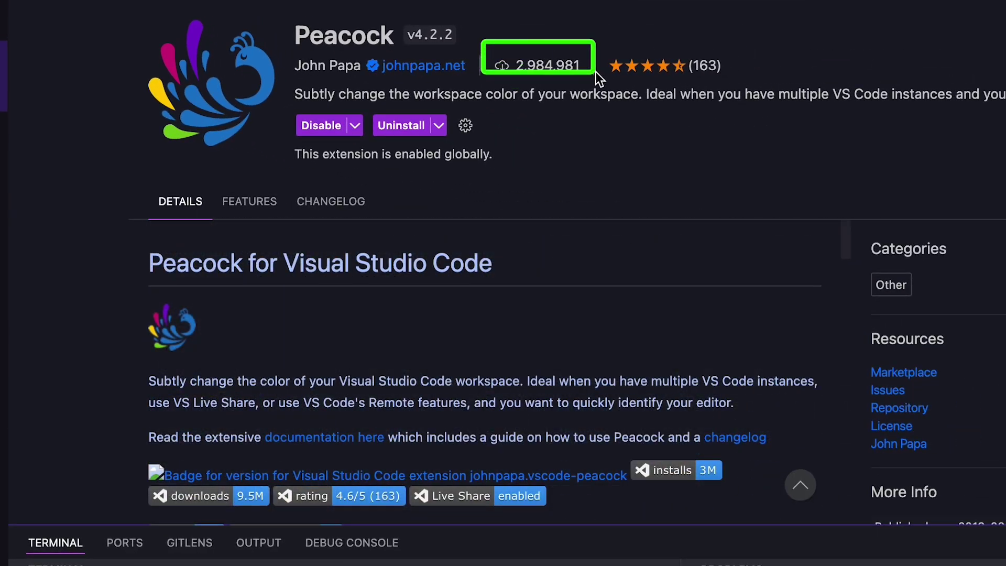
pyautogui.scroll(-5, 539, 225)
pyautogui.scroll(-5, 540, 225)
pyautogui.scroll(-5, 540, 225)
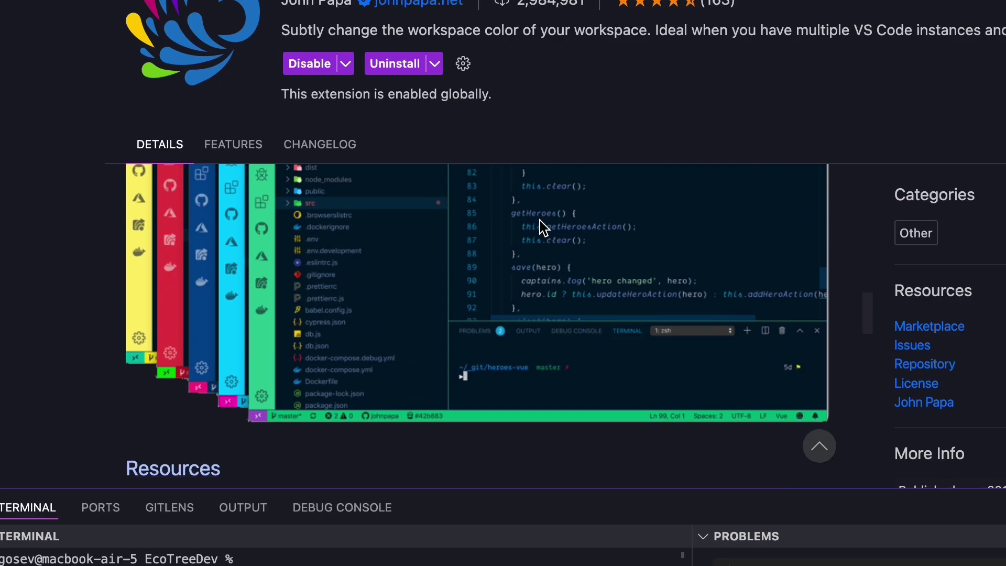
pyautogui.scroll(-5, 540, 225)
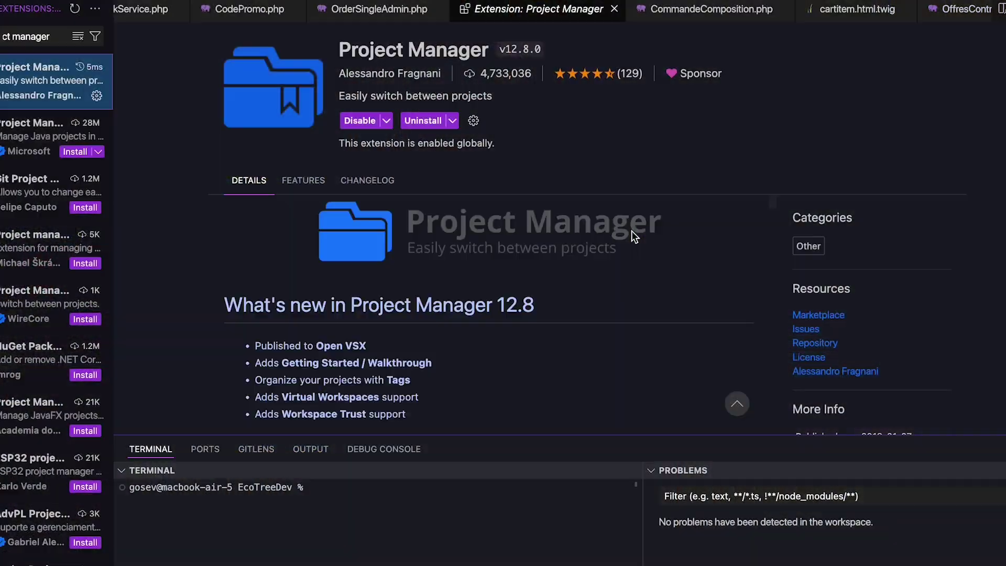
pyautogui.scroll(-5, 632, 230)
pyautogui.scroll(-3, 631, 230)
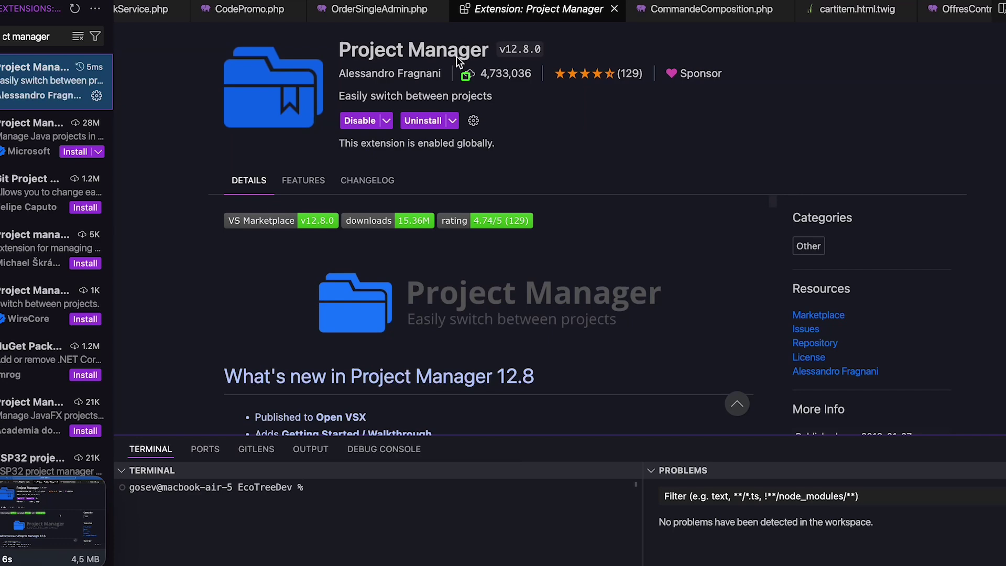
# Switch to the EcoTree PROD project from the EcoTree and EcoTree Other groups in Project Manager
pyautogui.moveTo(485, 72); pyautogui.dragTo(623, 99)
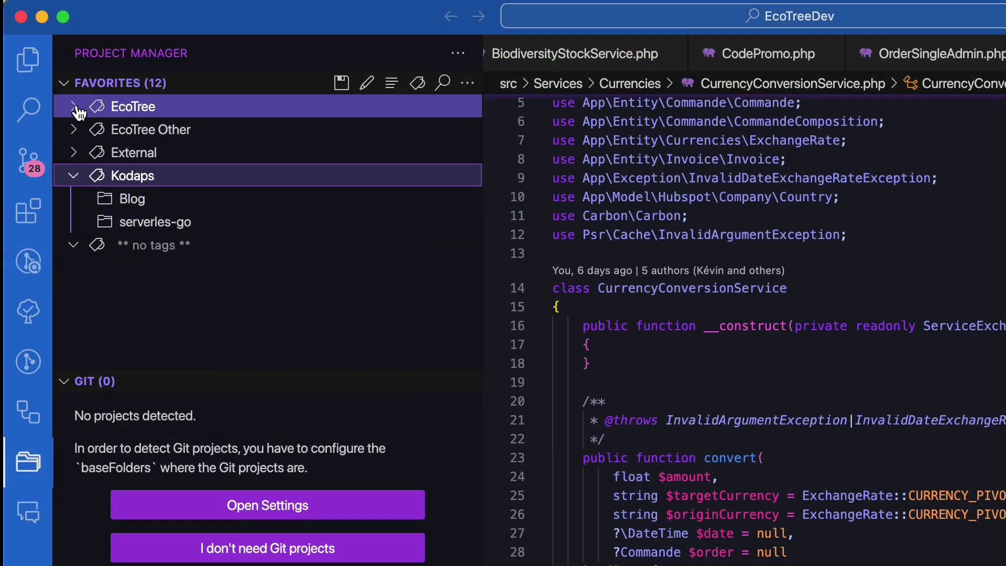
pyautogui.click(77, 112)
pyautogui.click(75, 227)
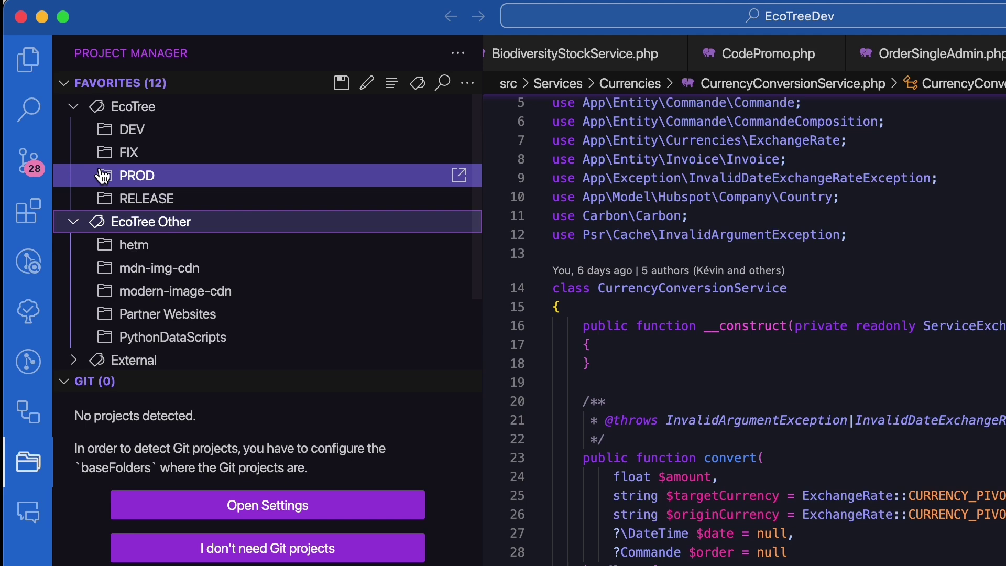
pyautogui.click(150, 179)
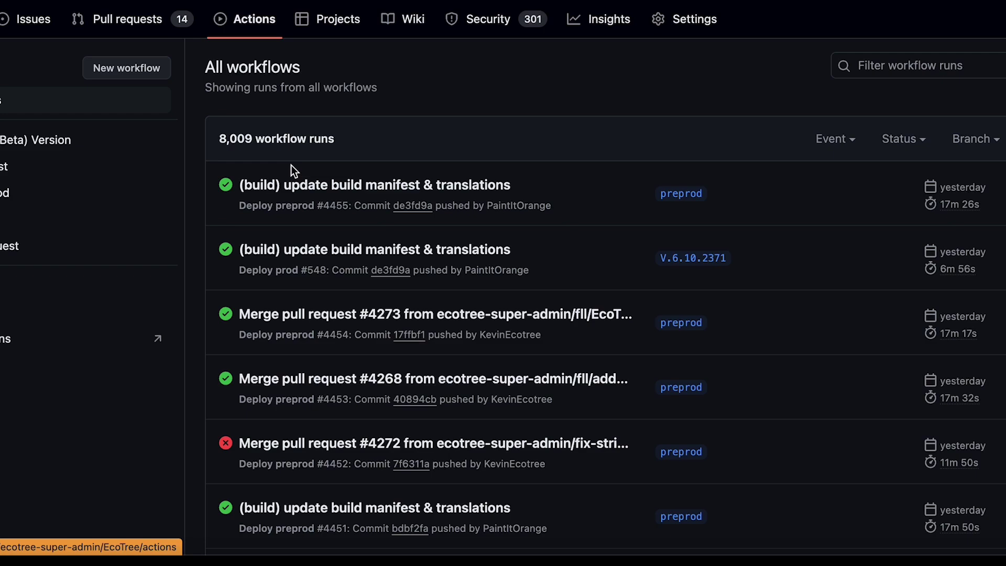
pyautogui.scroll(-3, 352, 262)
pyautogui.scroll(-1, 353, 262)
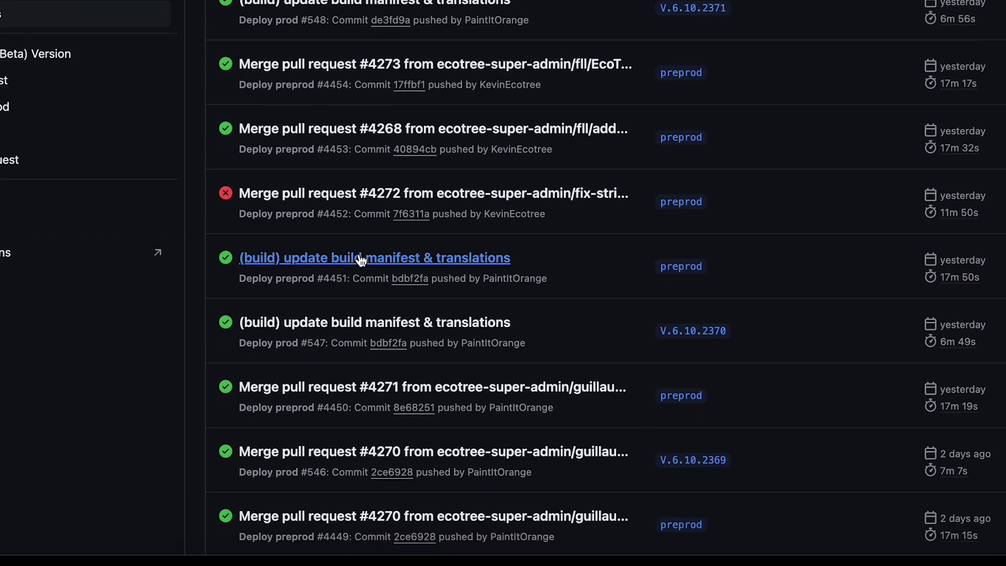
# Open the failed Merge pull request #4272 workflow run
pyautogui.click(385, 203)
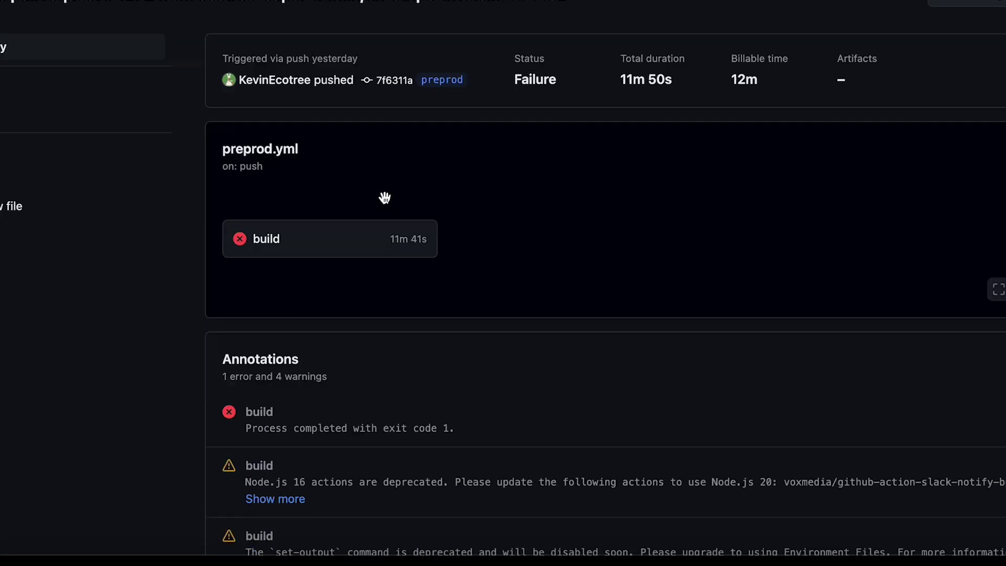
pyautogui.scroll(-3, 385, 198)
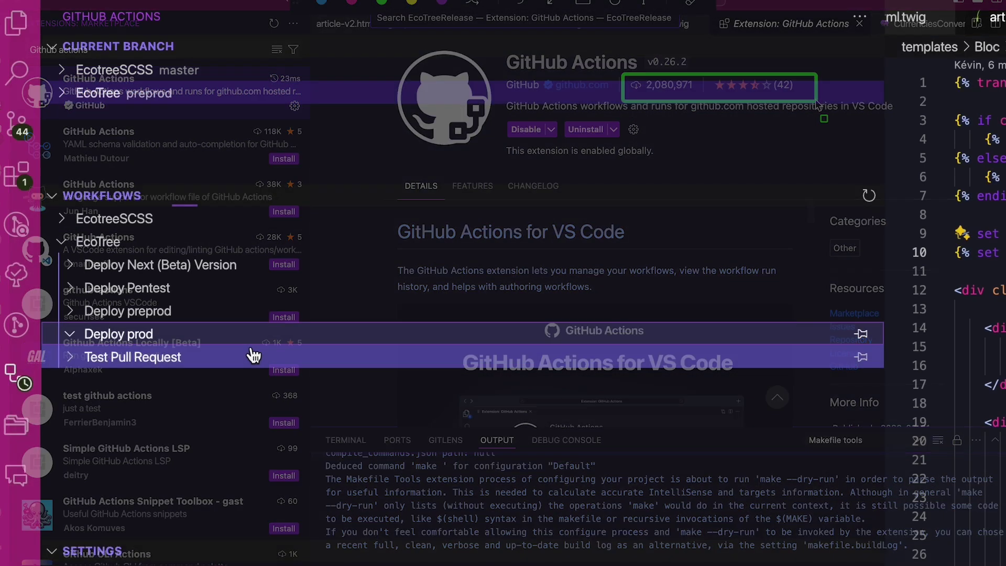
pyautogui.scroll(-2, 259, 353)
pyautogui.scroll(-3, 248, 353)
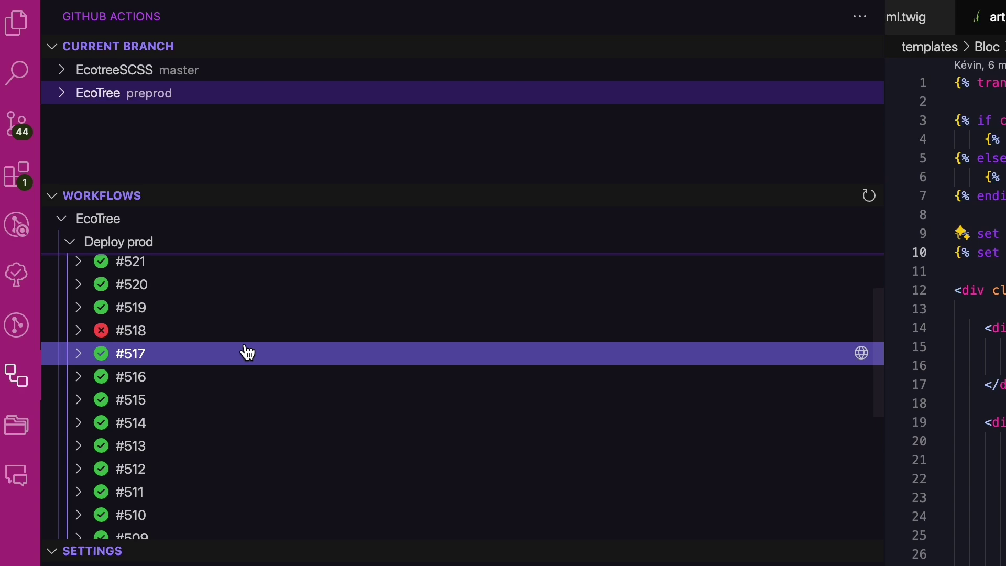
# Expand Deploy prod run #518 and its build job to list the job's steps
pyautogui.click(221, 333)
pyautogui.click(335, 363)
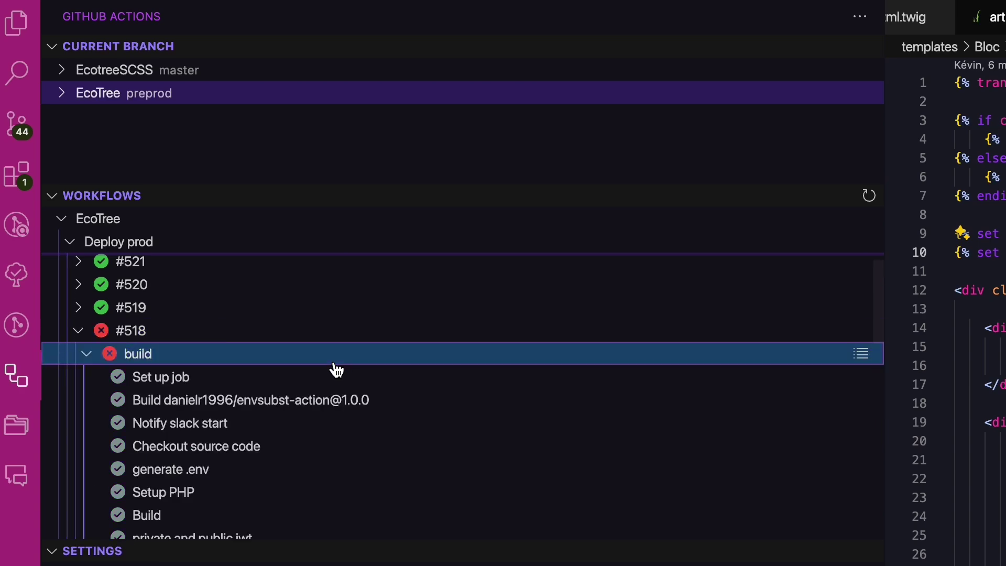
pyautogui.scroll(-3, 334, 368)
pyautogui.scroll(-2, 334, 368)
pyautogui.scroll(2, 335, 354)
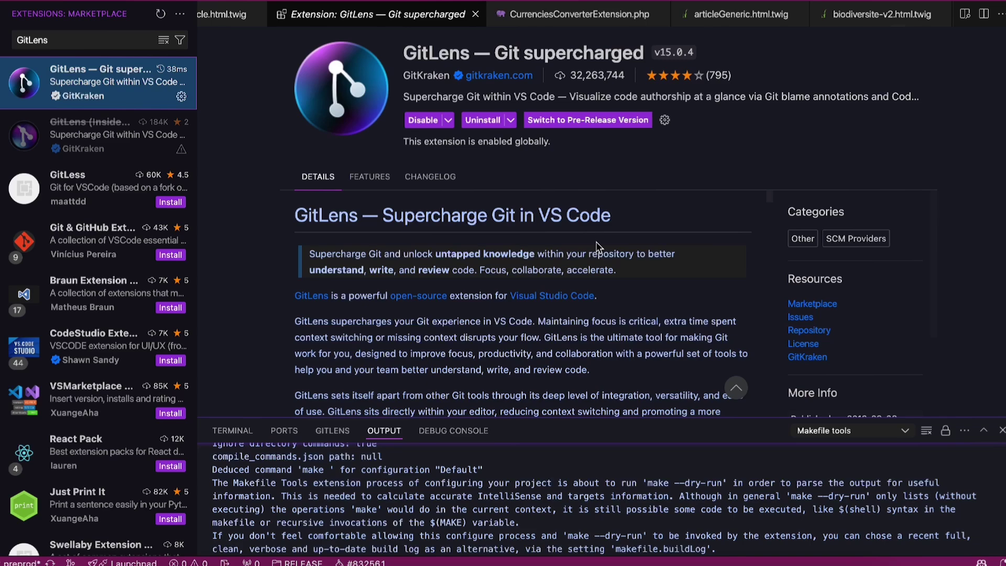
pyautogui.scroll(-5, 597, 246)
pyautogui.scroll(-4, 582, 237)
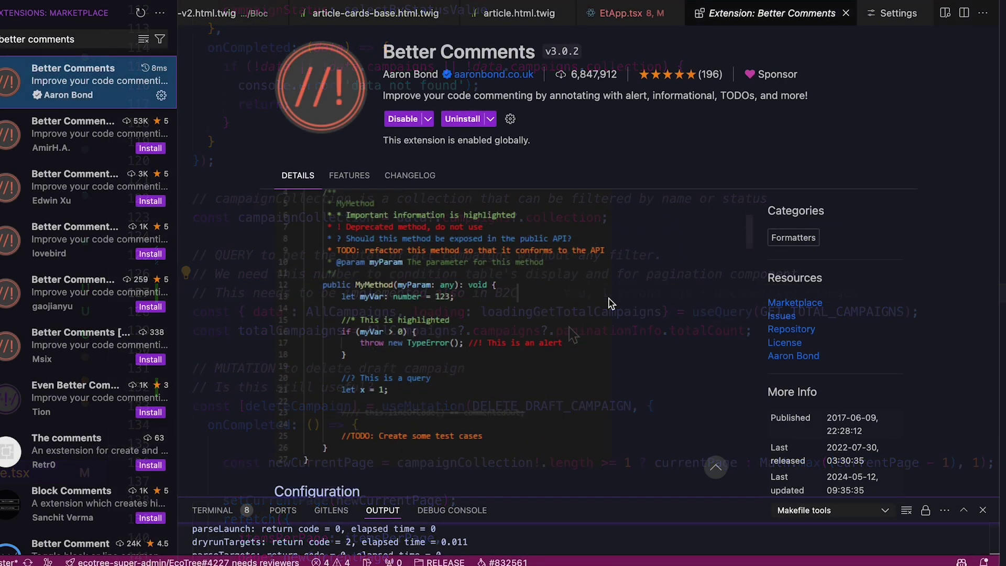
pyautogui.scroll(-3, 607, 301)
pyautogui.scroll(-5, 609, 303)
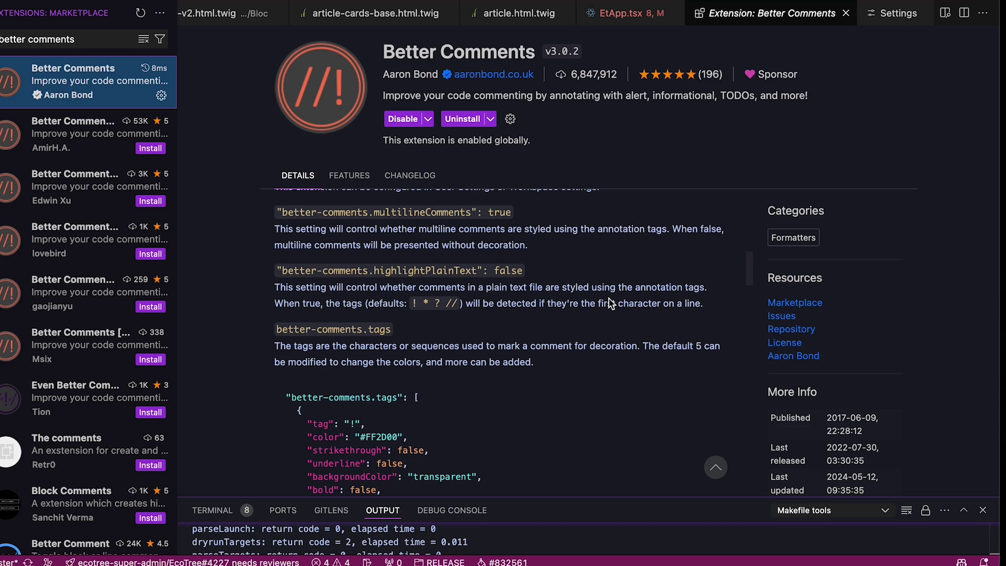
pyautogui.scroll(-3, 610, 303)
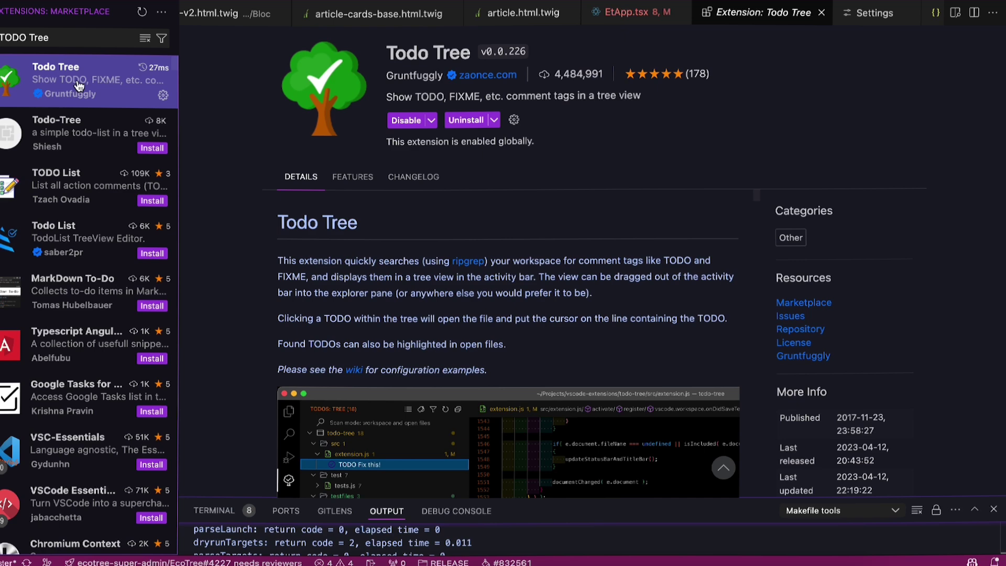
# View the publisher's other extensions, then open the TODO Testing comment in PaiementController.php via Todo Tree
pyautogui.click(411, 74)
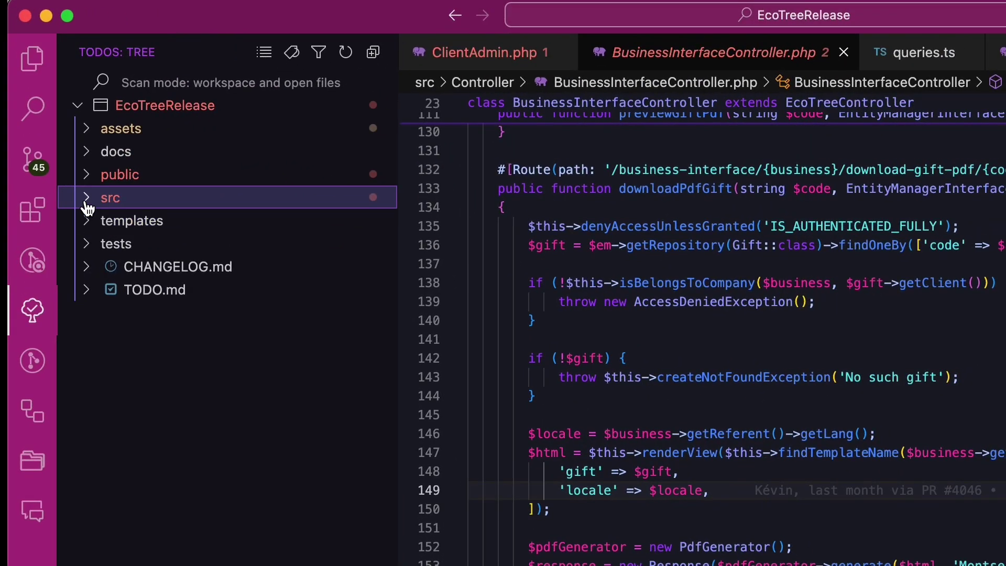
pyautogui.click(86, 197)
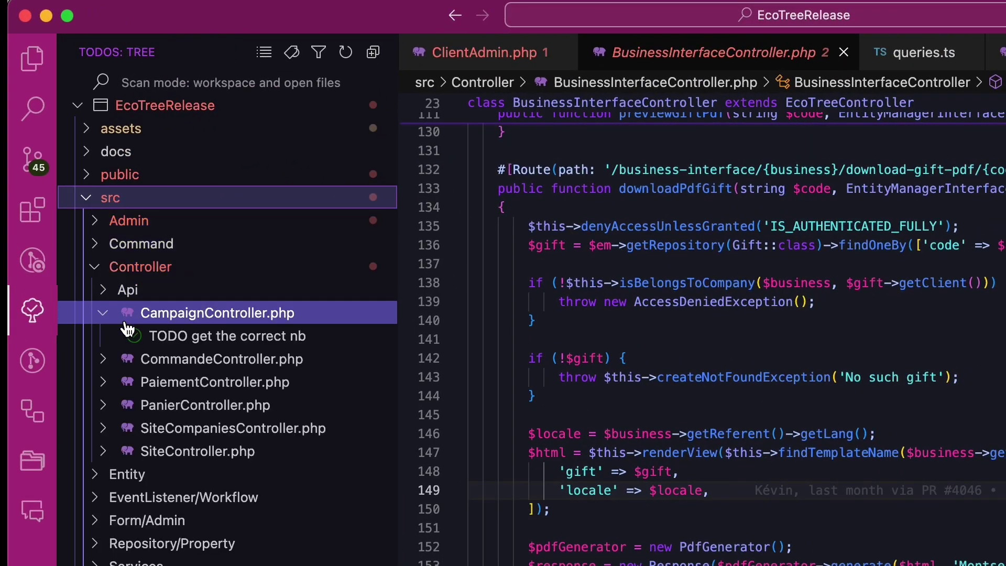
pyautogui.click(150, 360)
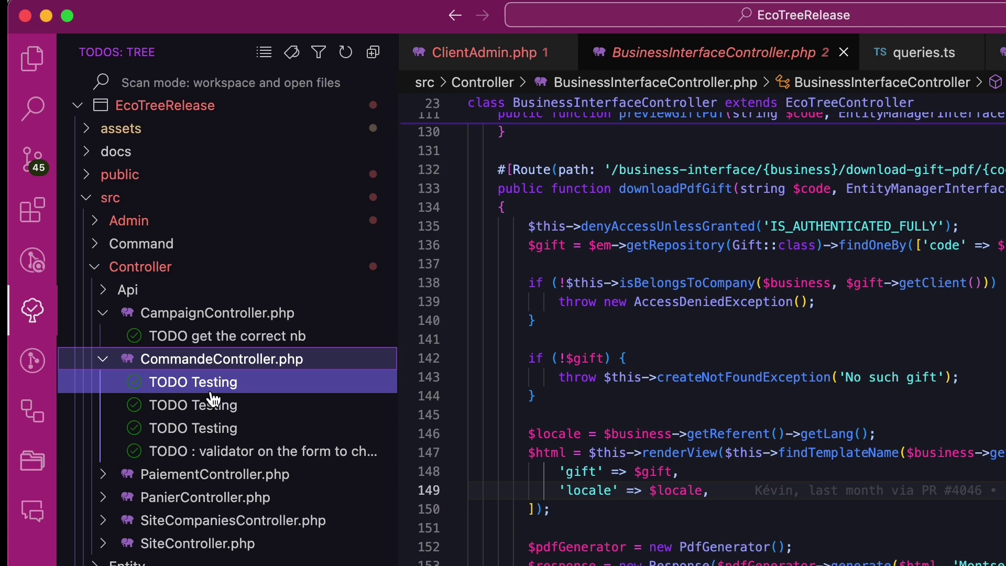
pyautogui.click(106, 477)
pyautogui.click(197, 497)
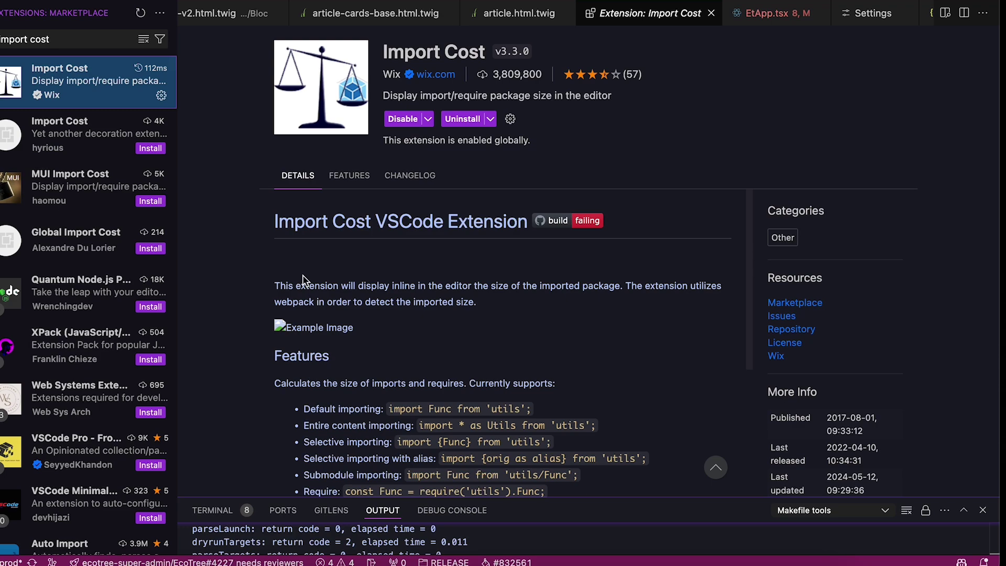
pyautogui.scroll(-3, 304, 281)
pyautogui.scroll(3, 377, 235)
# Highlight Import Cost's download count and rating, then the axios and i18next import sizes
pyautogui.moveTo(602, 94); pyautogui.dragTo(651, 93)
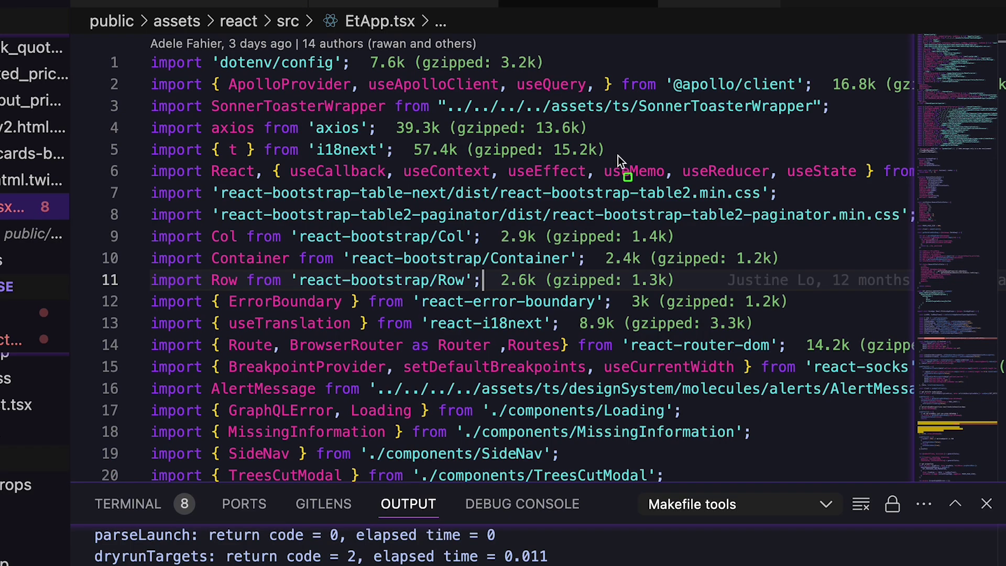
pyautogui.moveTo(622, 167)
pyautogui.mouseDown()
pyautogui.moveTo(260, 118)
pyautogui.moveTo(115, 124)
pyautogui.moveTo(116, 115)
pyautogui.mouseUp()
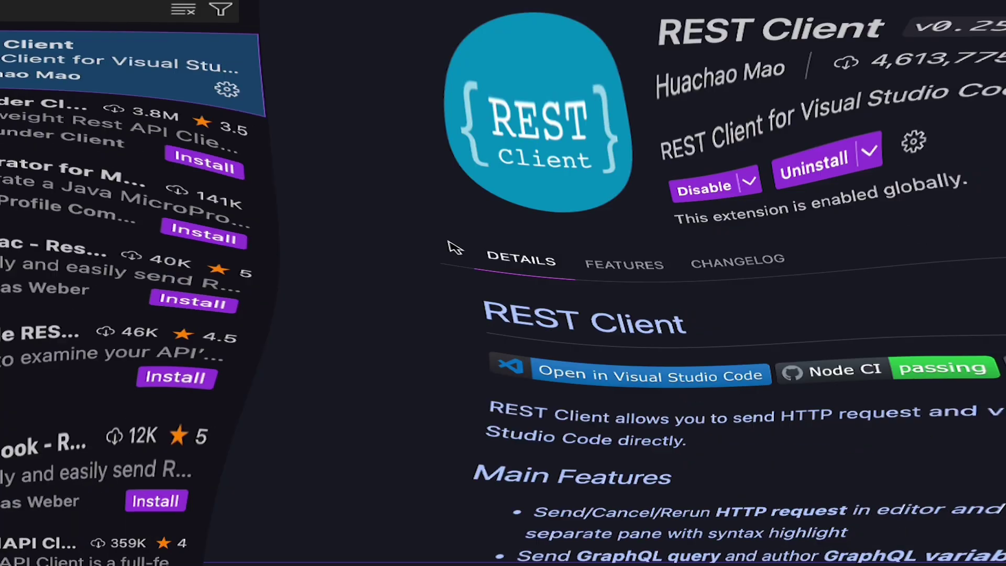
pyautogui.scroll(-5, 533, 323)
pyautogui.scroll(-2, 533, 322)
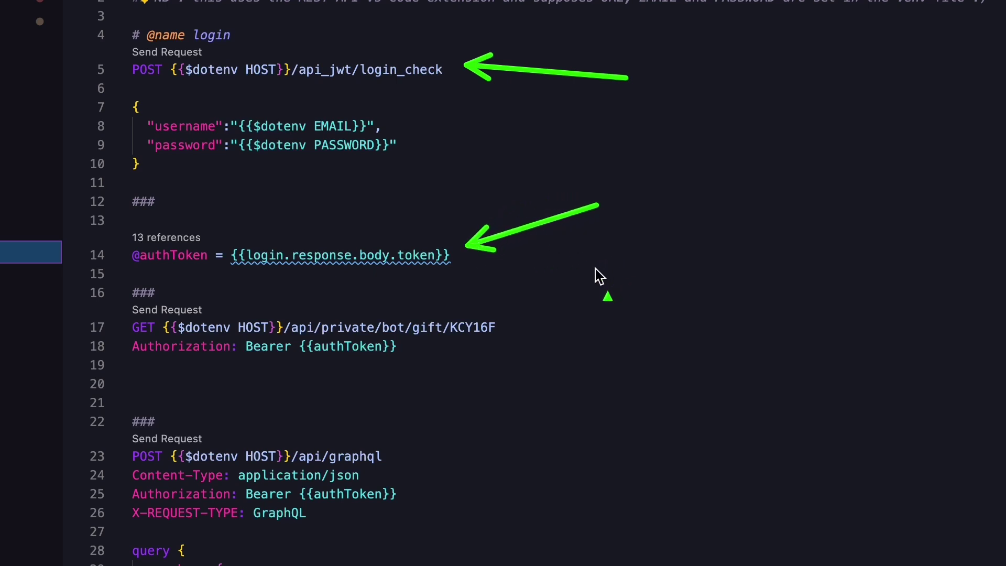
pyautogui.scroll(-5, 657, 321)
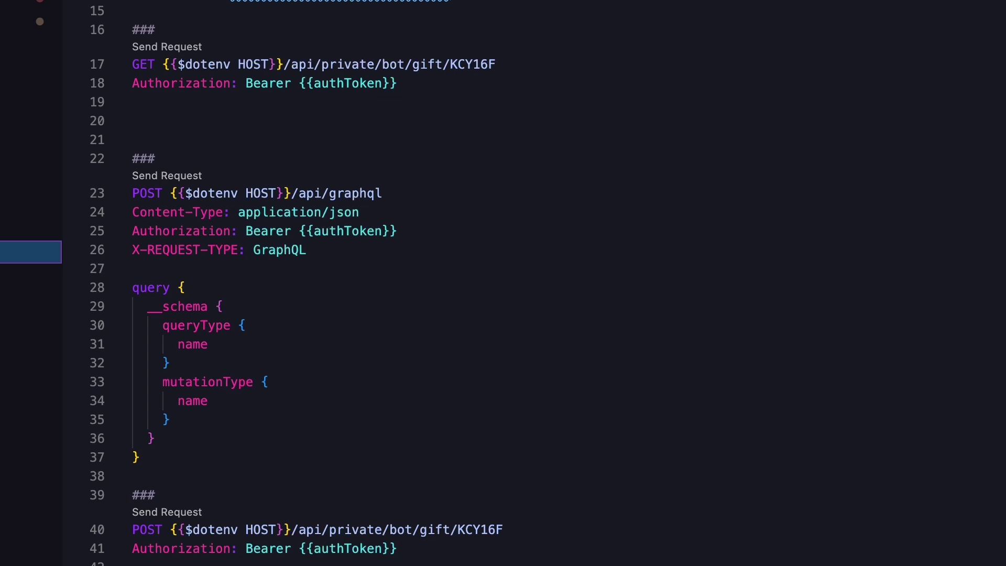
# Point out the authorised GraphQL request on line 23 of the .http file
pyautogui.moveTo(590, 186); pyautogui.dragTo(411, 193)
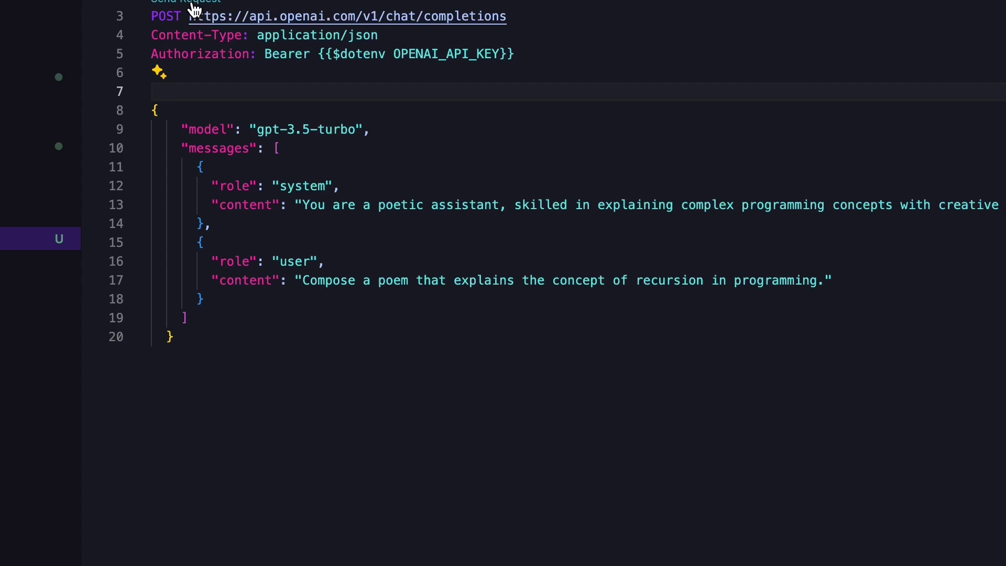
# Send the chatgpt POST request to api.openai.com
pyautogui.click(191, 4)
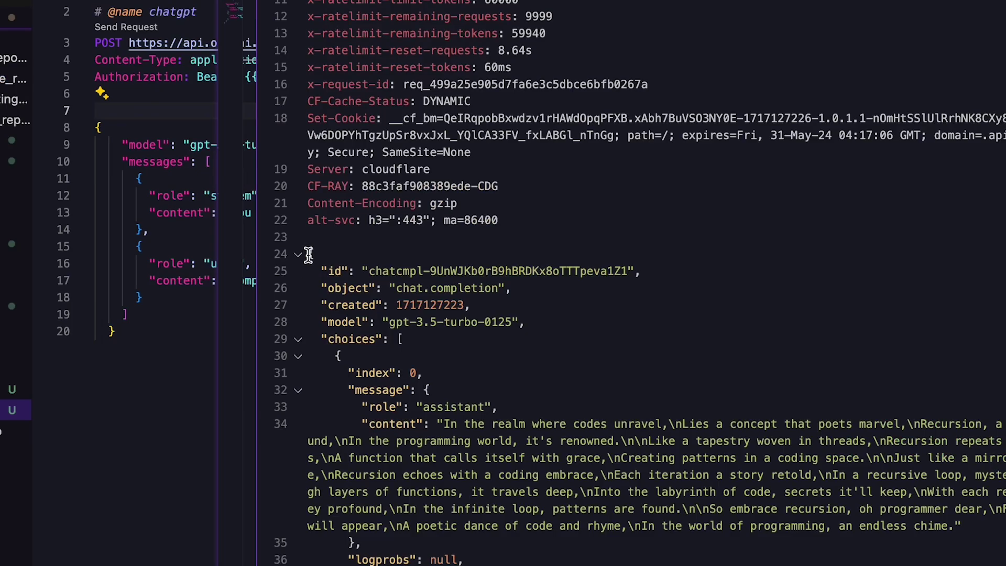
pyautogui.moveTo(309, 255); pyautogui.dragTo(312, 552)
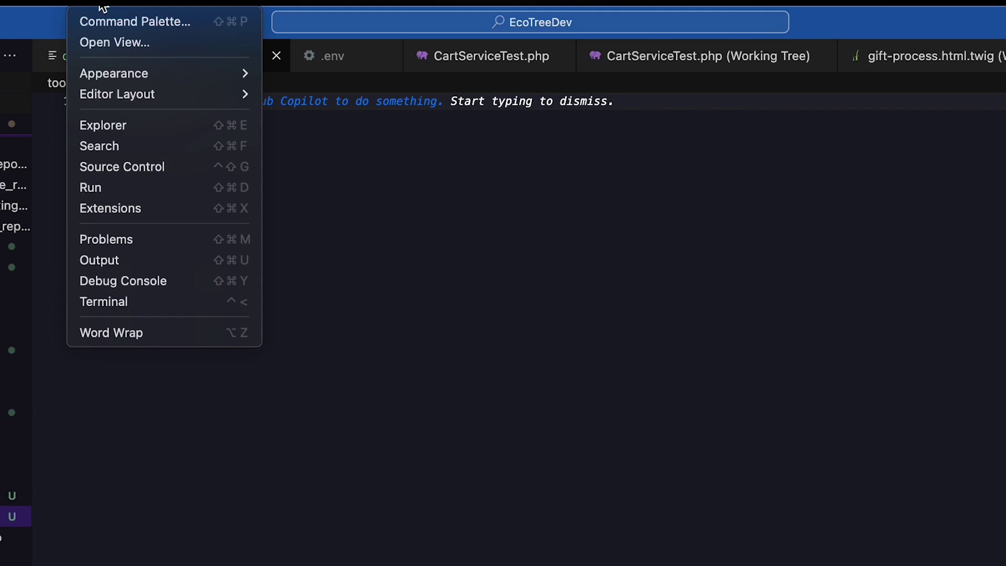
# Generate TypeScript interfaces from the copied JSON with Paste JSON as Types, naming the top-level type openai
pyautogui.click(106, 20)
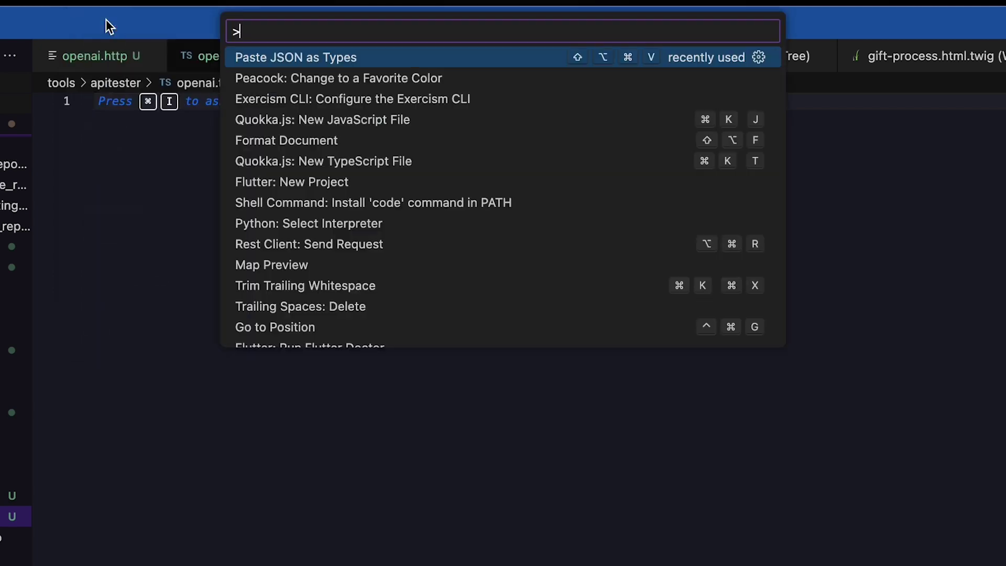
pyautogui.click(289, 57)
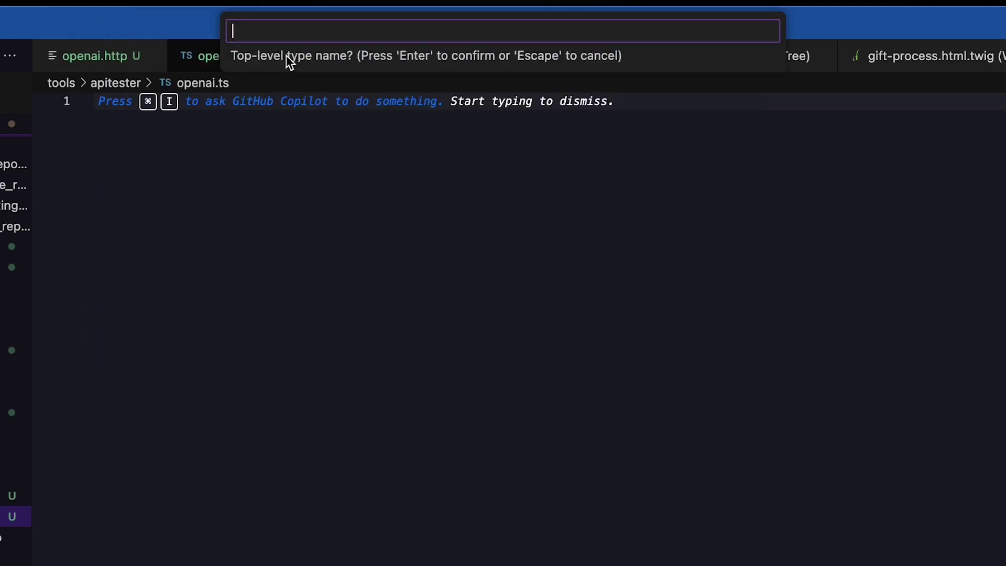
pyautogui.write('ope')
pyautogui.write('nai')
pyautogui.press('Return')
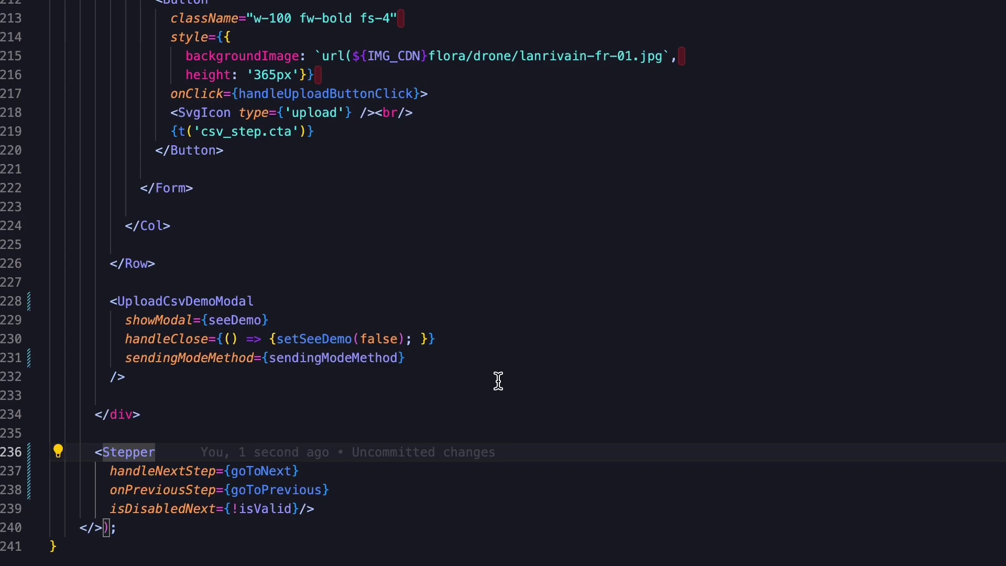
pyautogui.scroll(3, 499, 380)
pyautogui.scroll(7, 497, 381)
pyautogui.scroll(6, 498, 380)
pyautogui.scroll(9, 498, 380)
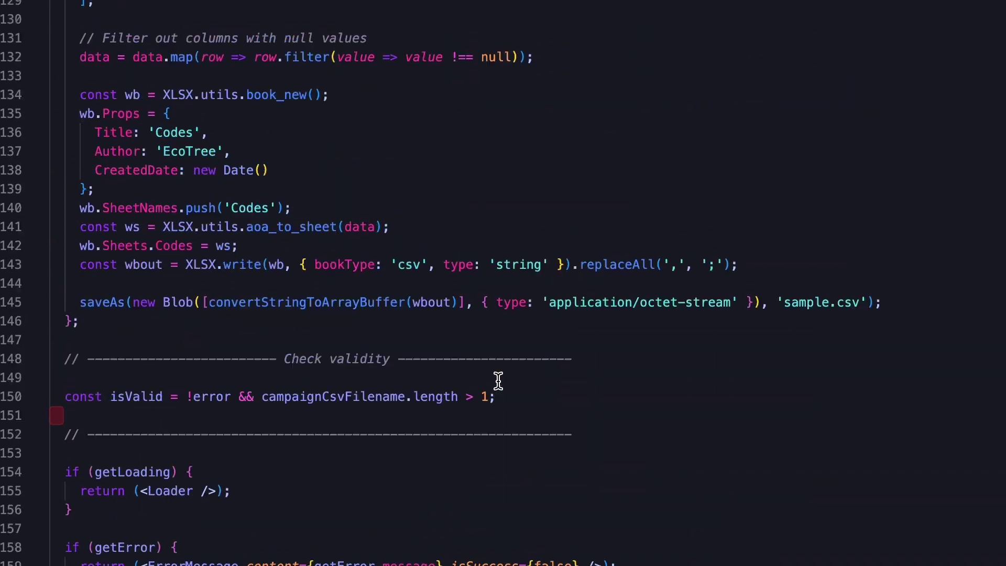
pyautogui.scroll(5, 498, 370)
pyautogui.scroll(4, 501, 359)
pyautogui.scroll(7, 501, 359)
pyautogui.scroll(10, 501, 359)
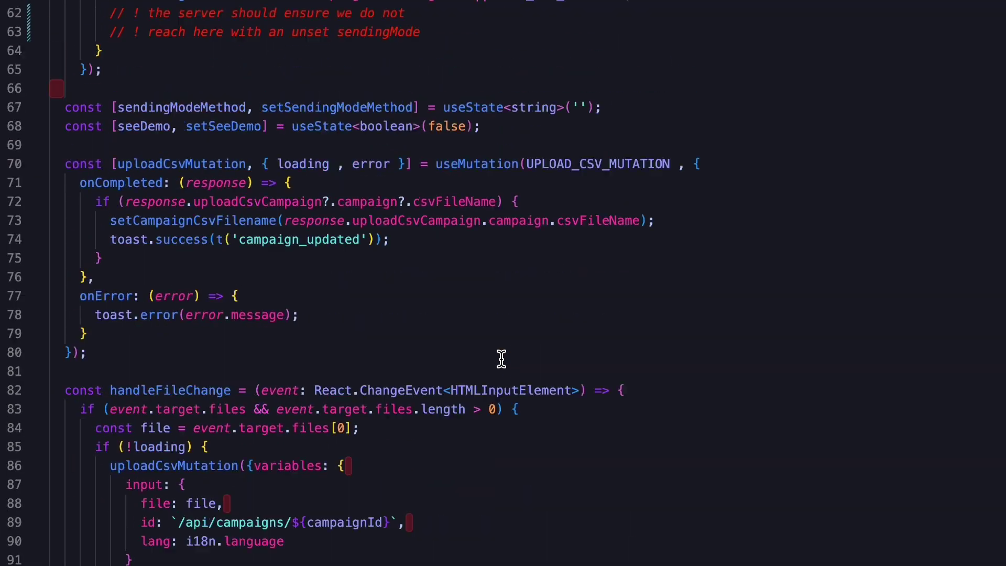
pyautogui.scroll(7, 501, 360)
pyautogui.scroll(4, 501, 359)
pyautogui.scroll(4, 501, 359)
pyautogui.scroll(4, 501, 360)
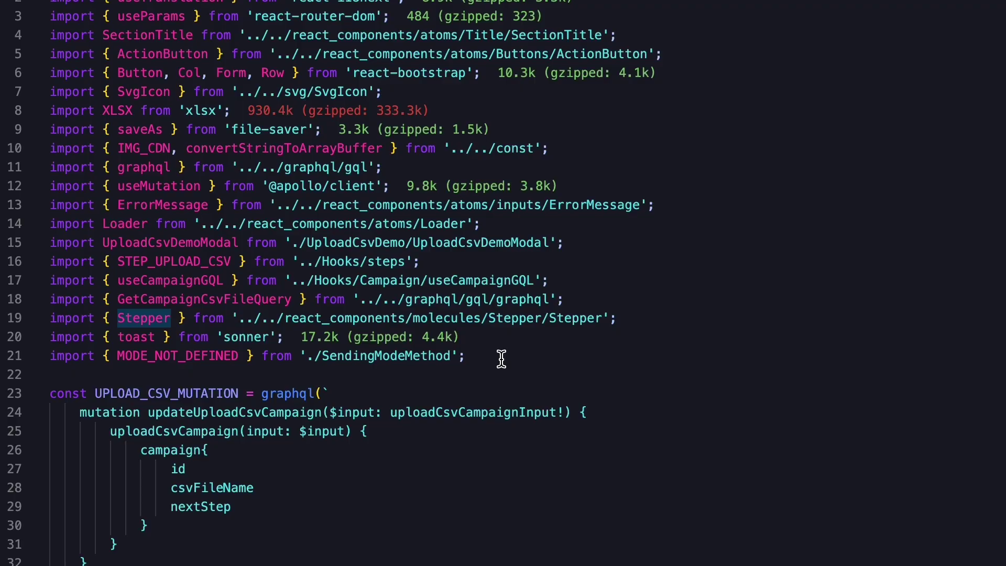